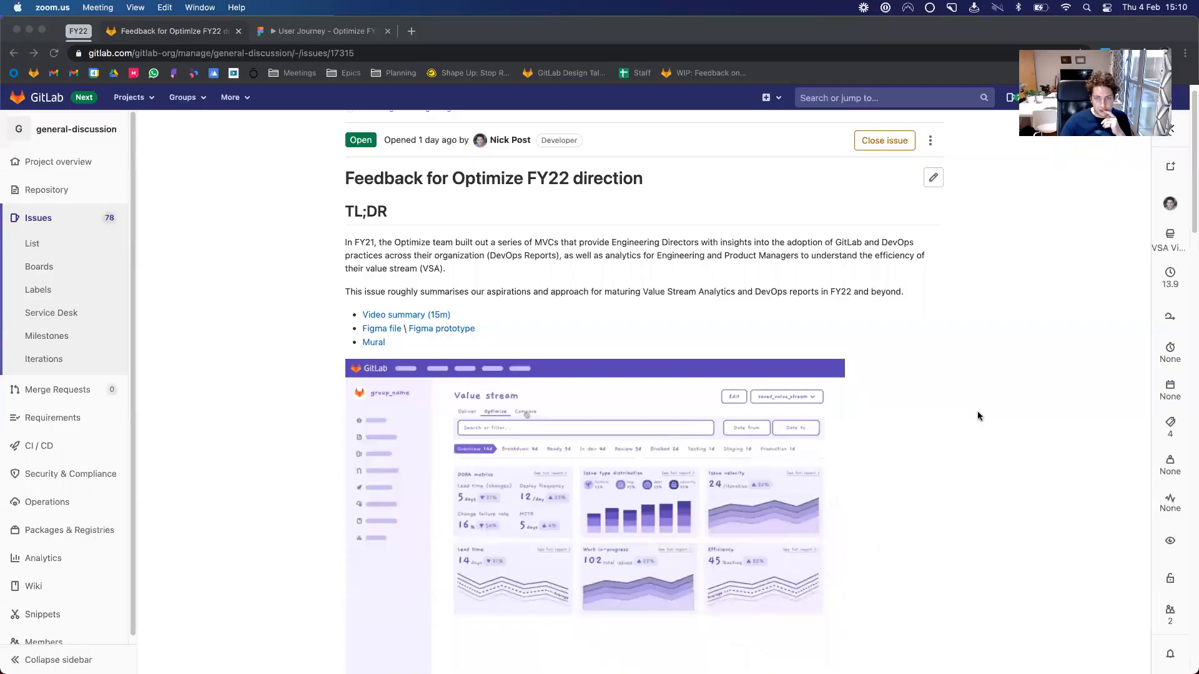
# Review the issue's Approach bullet and three Objectives items in the browser, highlighting each.
pyautogui.click(803, 355)
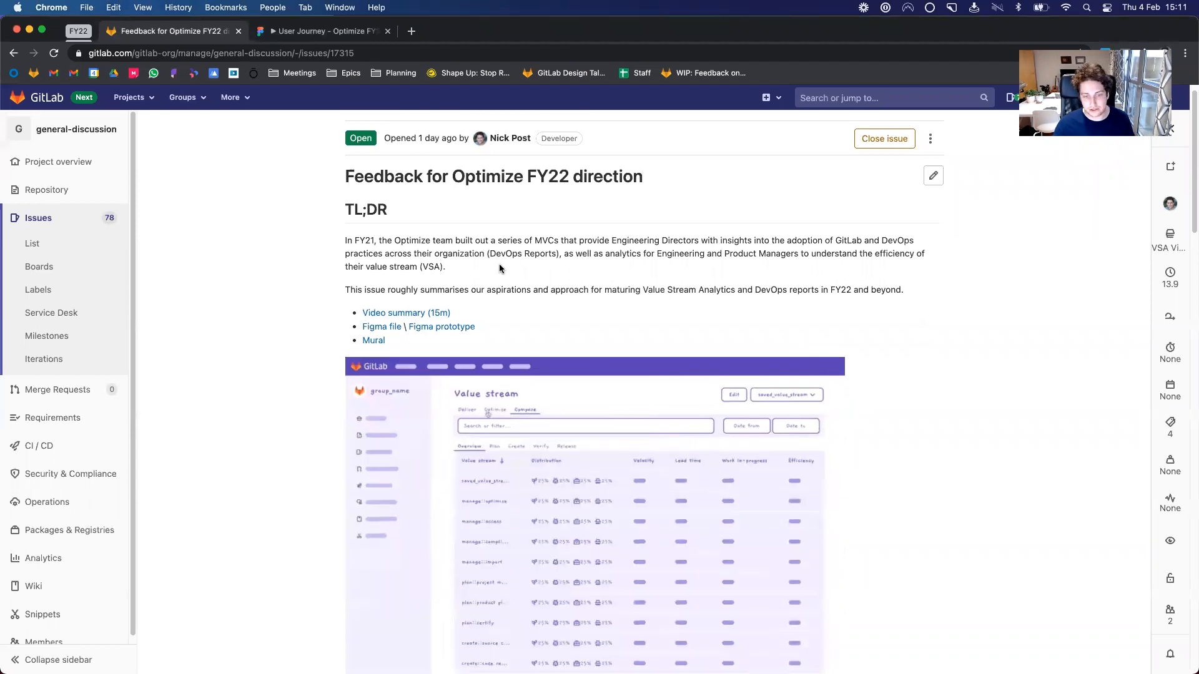
pyautogui.scroll(-2, 424, 453)
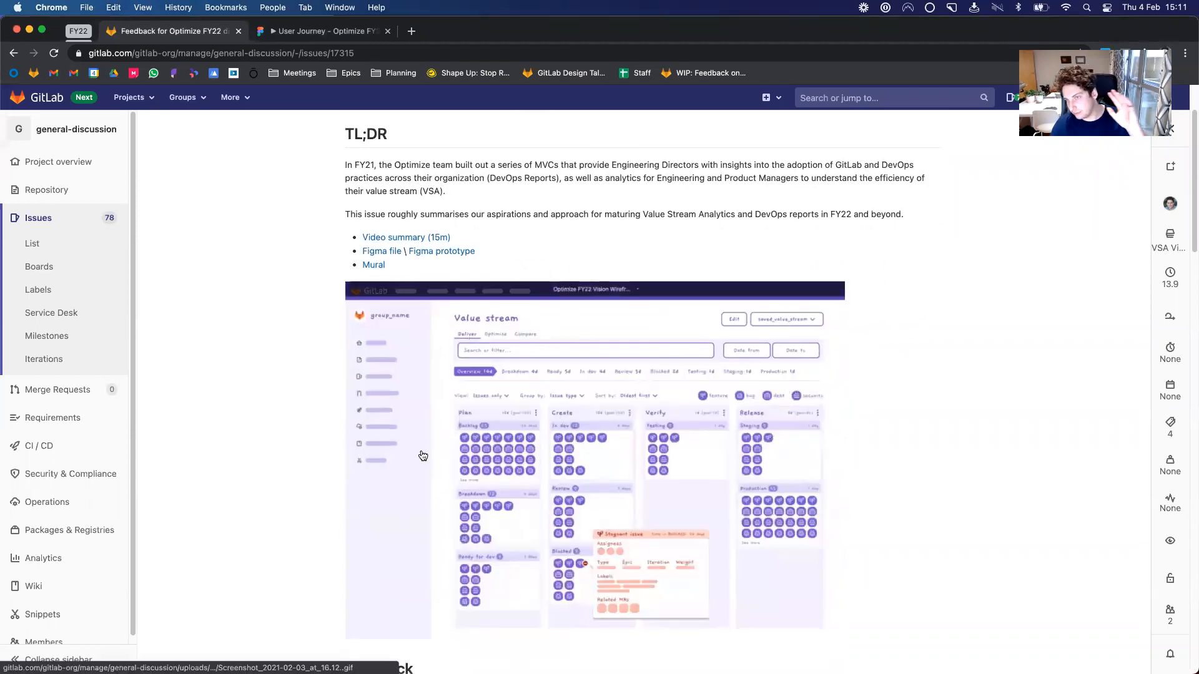
pyautogui.scroll(-2, 250, 488)
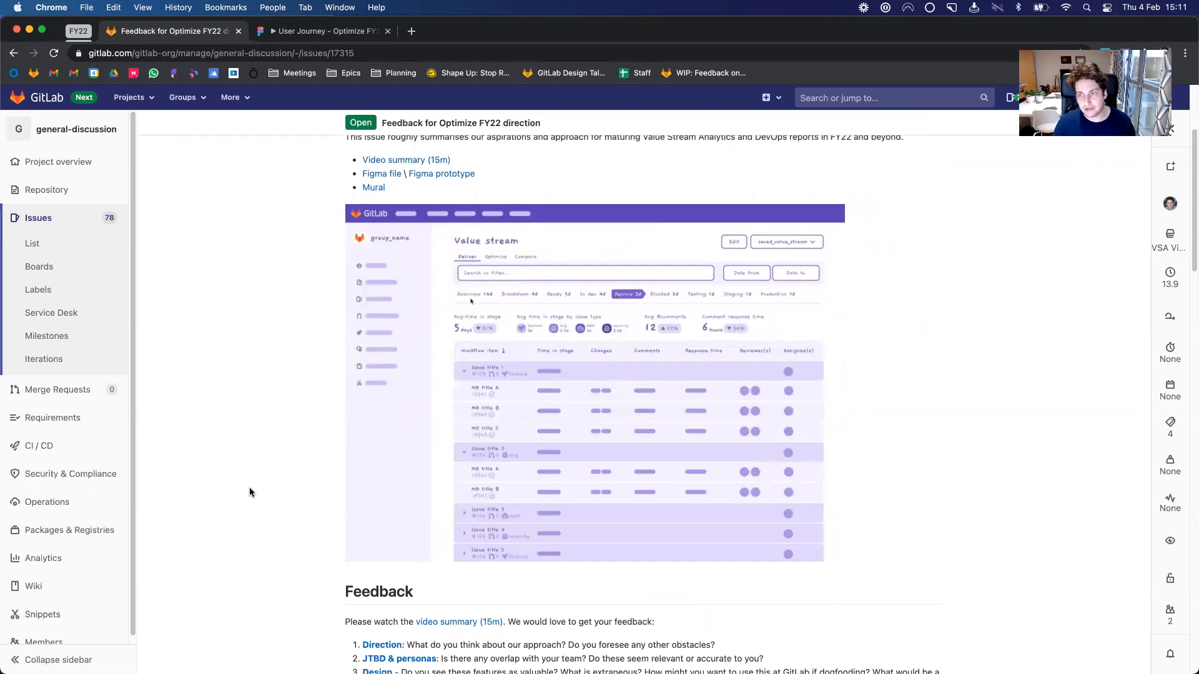
pyautogui.scroll(-3, 249, 492)
pyautogui.scroll(-2, 249, 491)
pyautogui.scroll(-5, 281, 480)
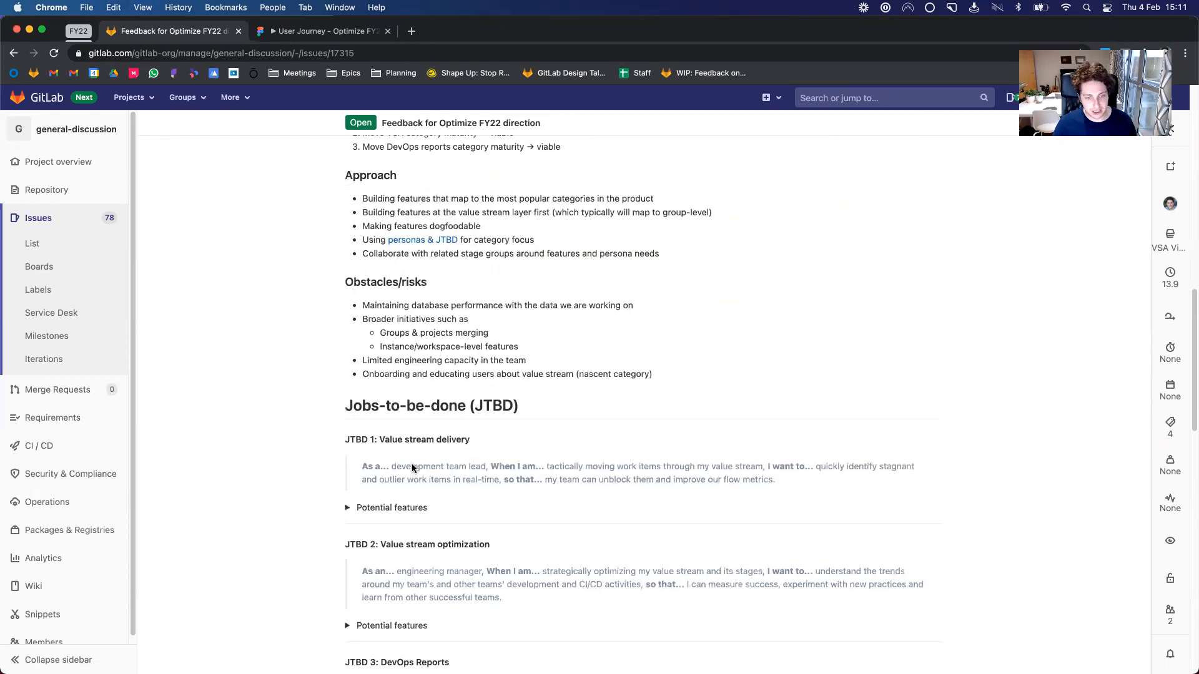
pyautogui.scroll(-2, 411, 463)
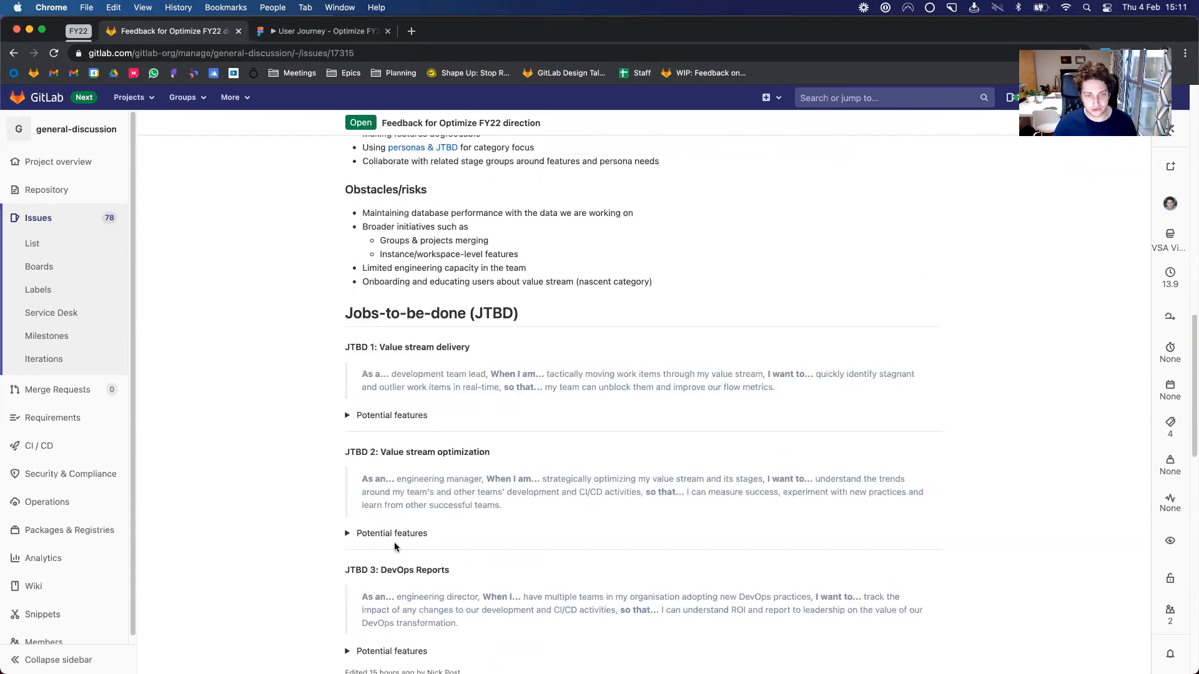
pyautogui.scroll(2, 394, 542)
pyautogui.scroll(1, 394, 543)
pyautogui.scroll(2, 394, 542)
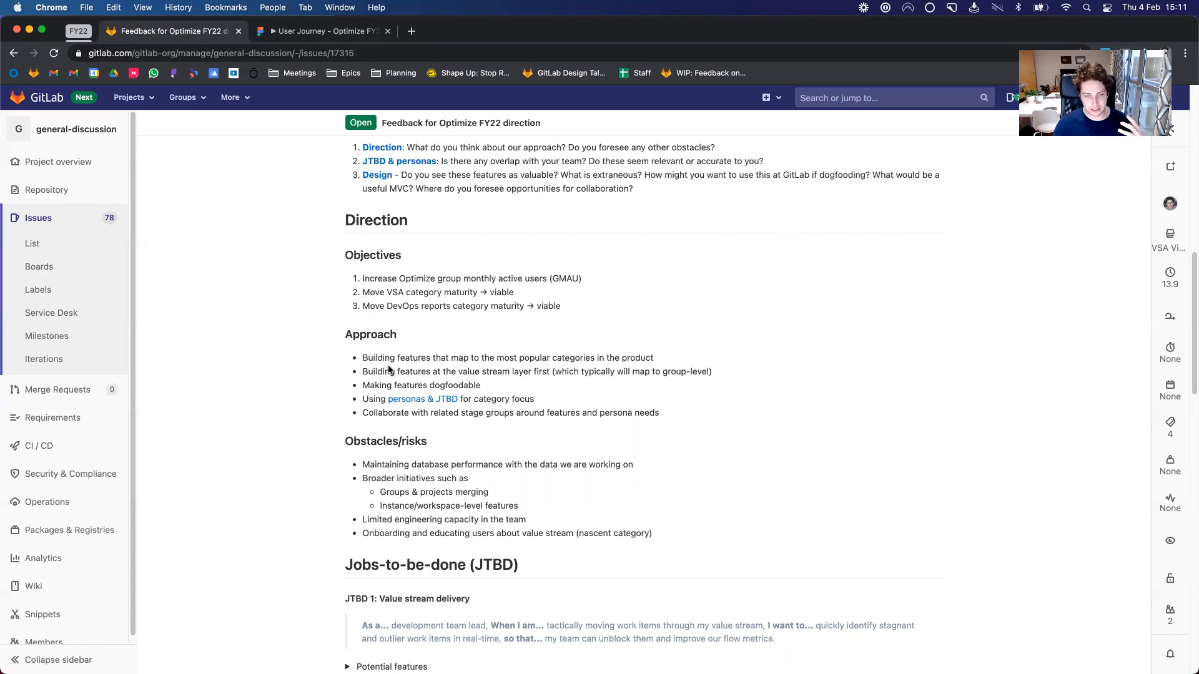
pyautogui.moveTo(368, 359); pyautogui.dragTo(516, 402)
pyautogui.click(513, 295)
pyautogui.moveTo(562, 306); pyautogui.dragTo(354, 281)
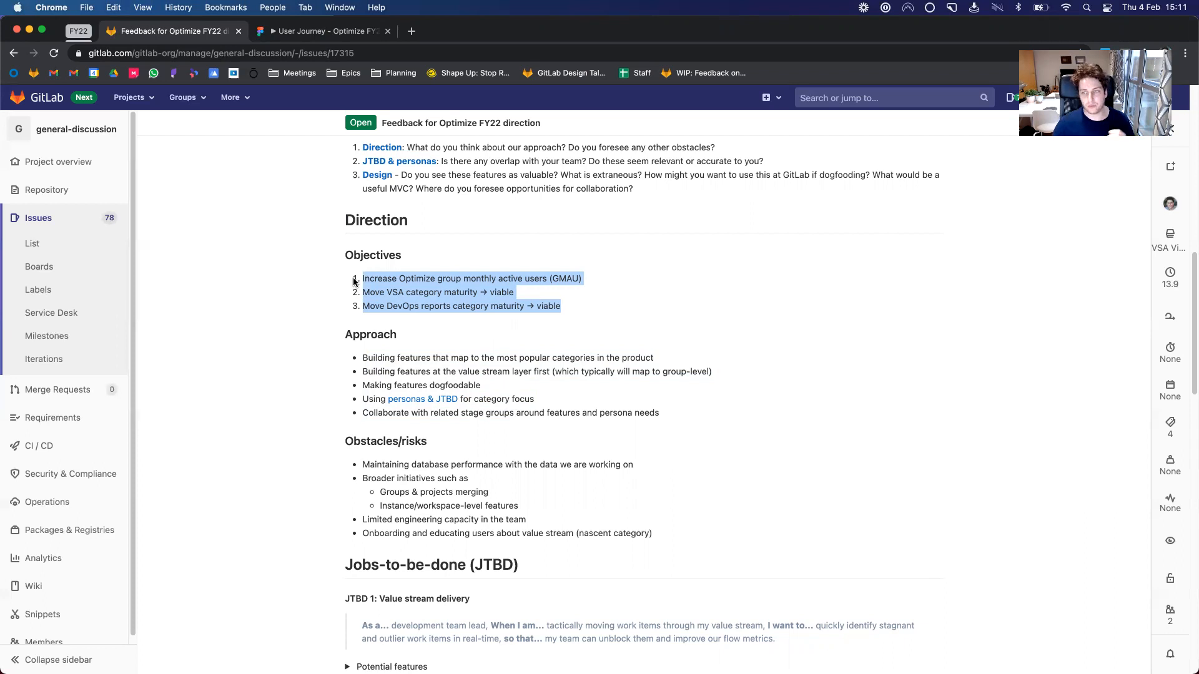
pyautogui.scroll(2, 532, 483)
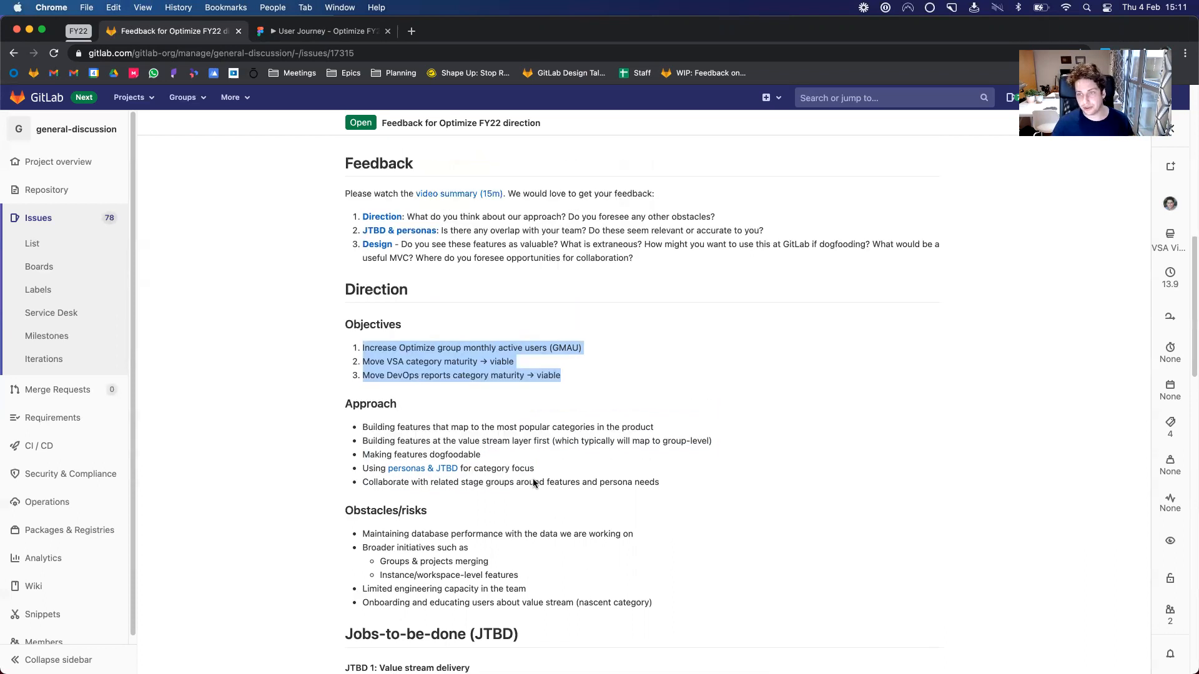
pyautogui.click(628, 421)
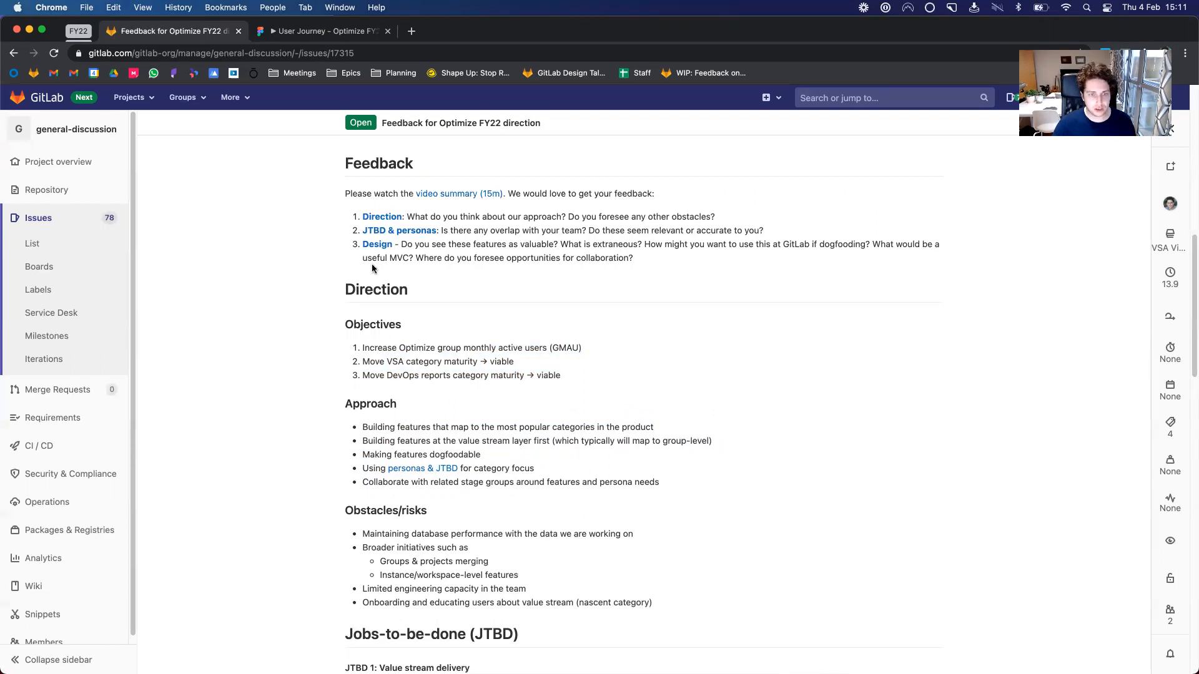
# Switch to the 'User Journey – Optimize FY22' tab holding the Figma framework prototype.
pyautogui.click(294, 36)
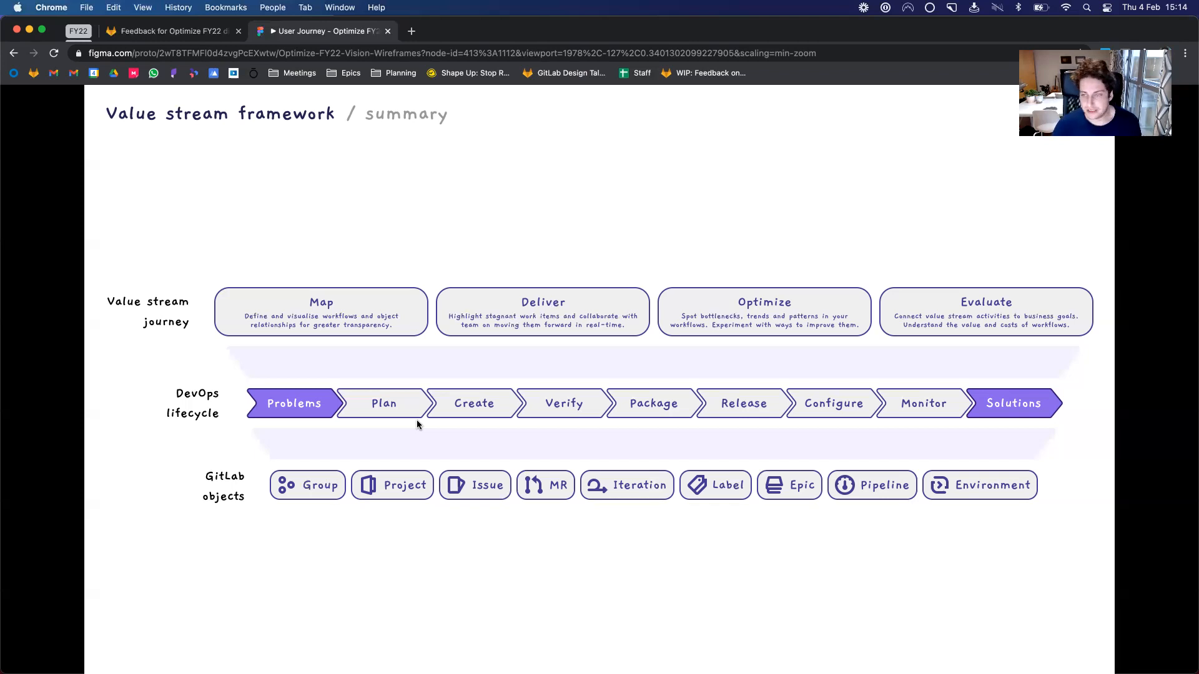
# Step through object analytics and DevOps stage analytics frames to VSA minimal maturity.
pyautogui.click(475, 485)
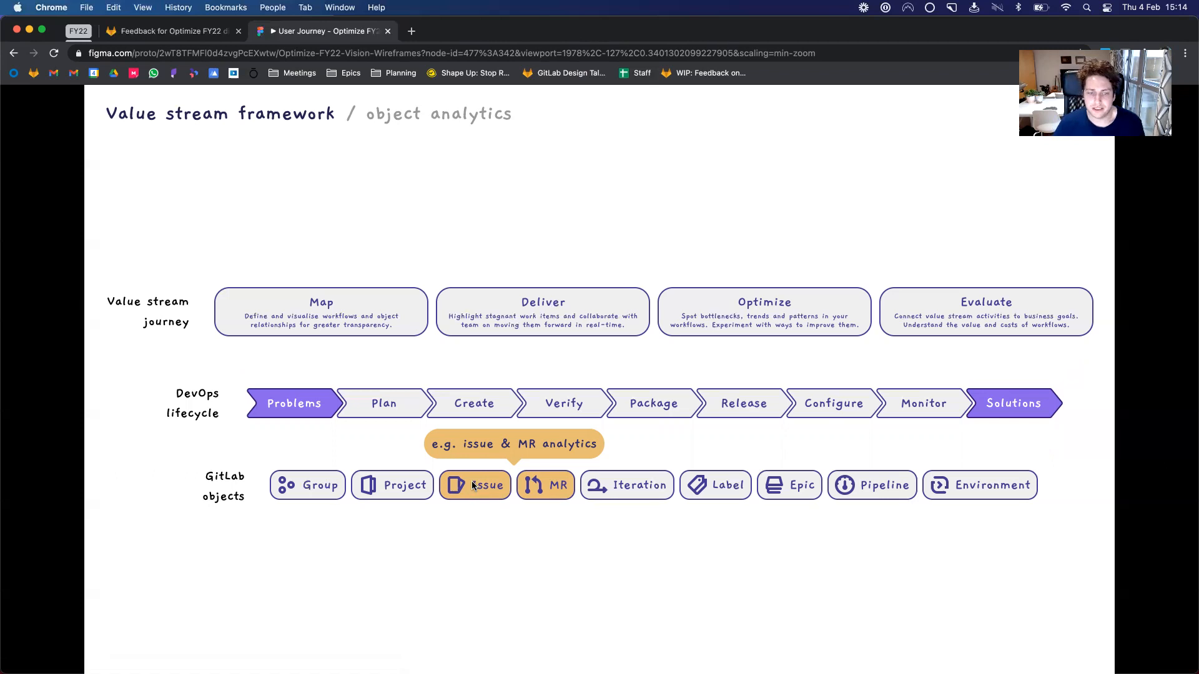
pyautogui.click(477, 404)
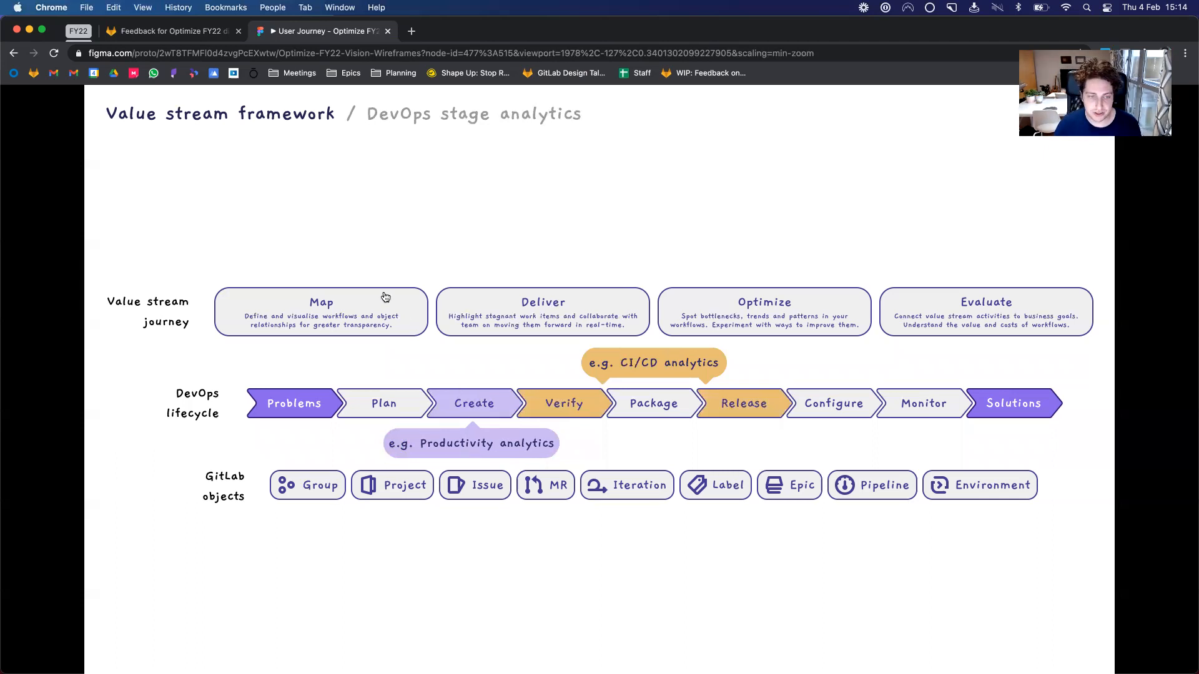
pyautogui.click(374, 318)
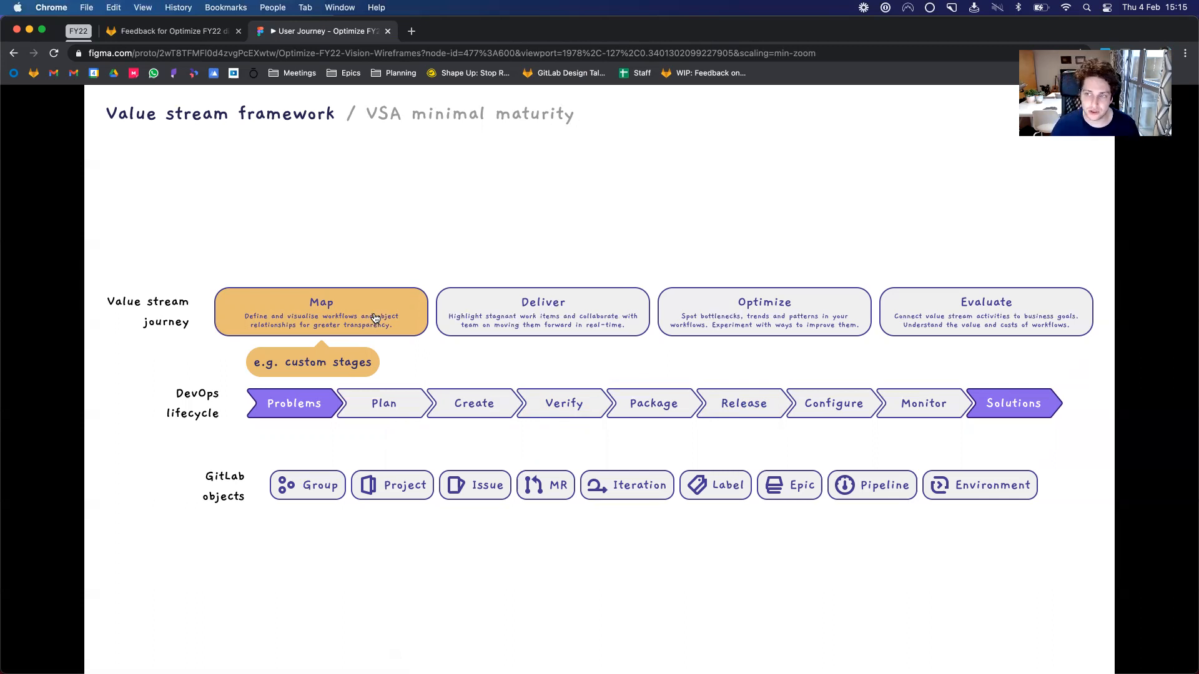
# Advance to the VSA viable maturity frame highlighting Deliver, Optimize and Evaluate.
pyautogui.click(514, 320)
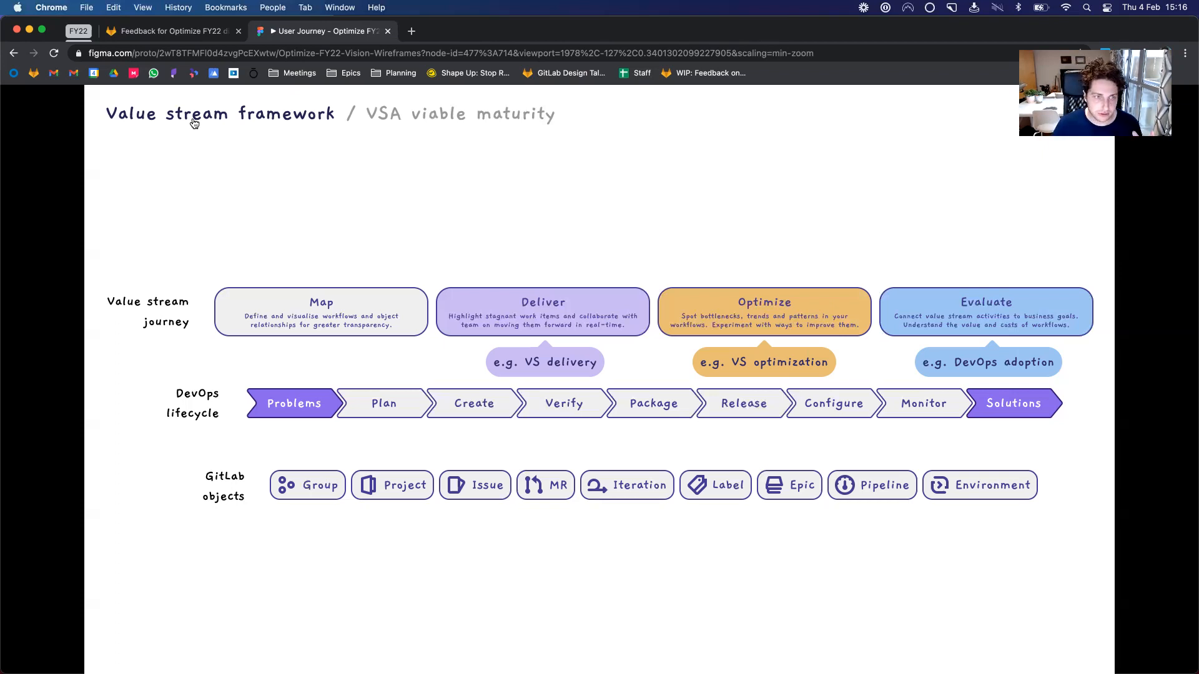
# Move past the summary frame to the network mapping frame with value stream network diagrams.
pyautogui.press('Right')
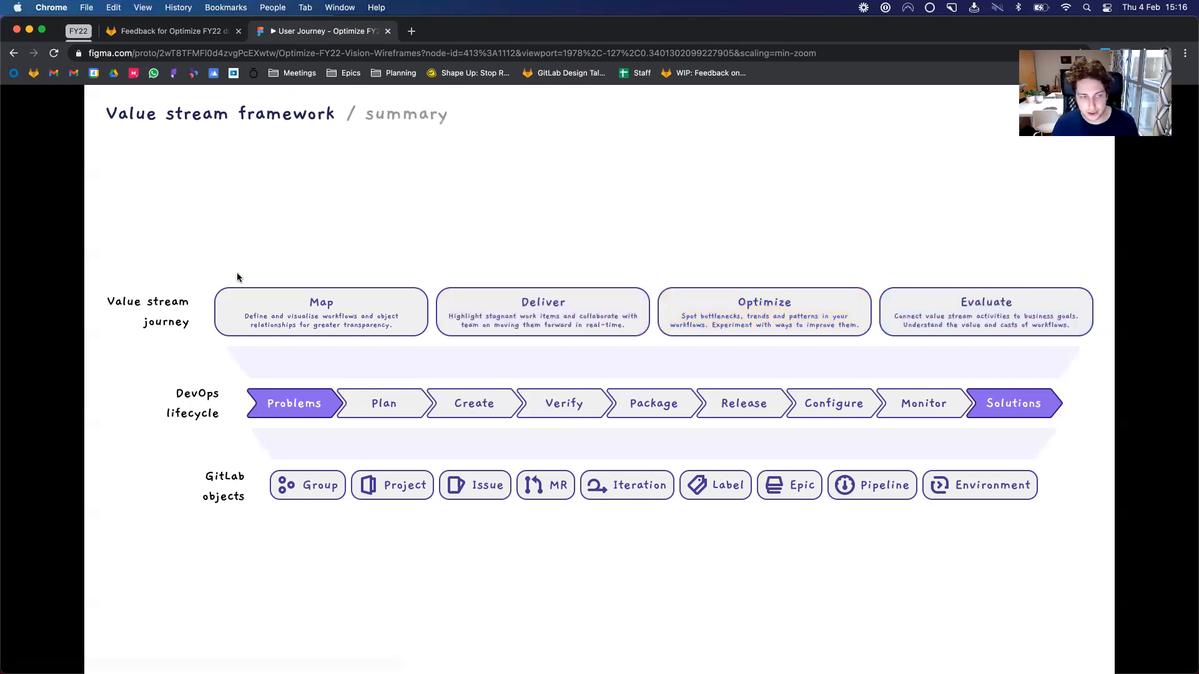
pyautogui.press('Right')
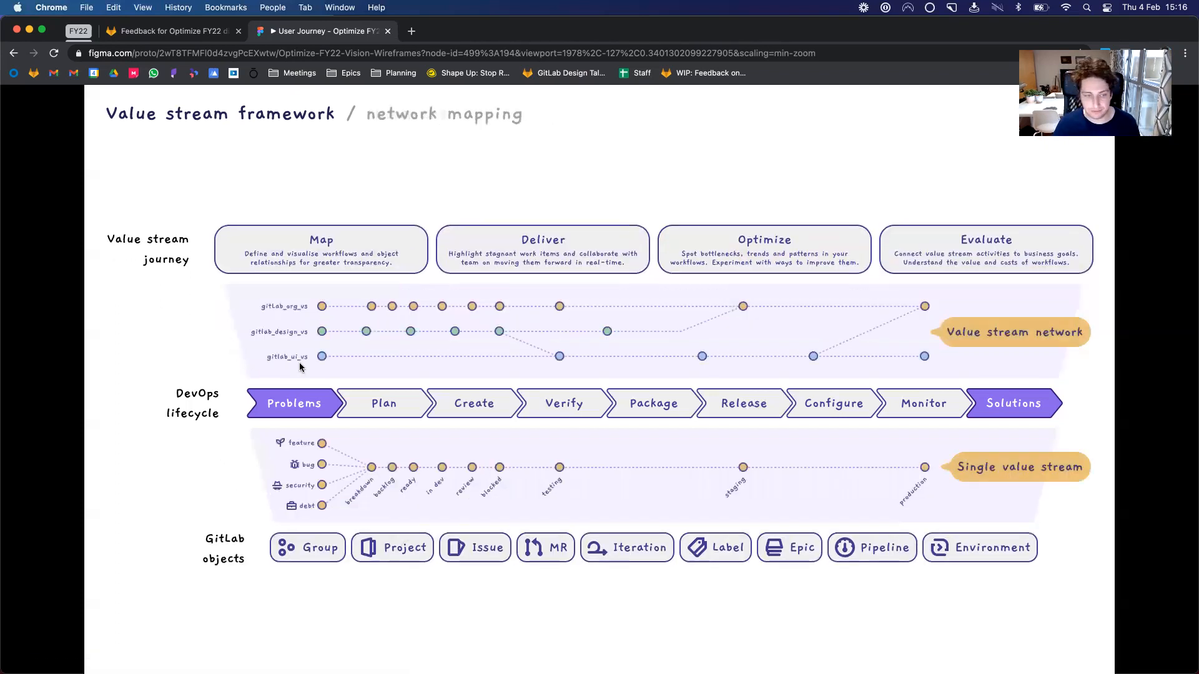